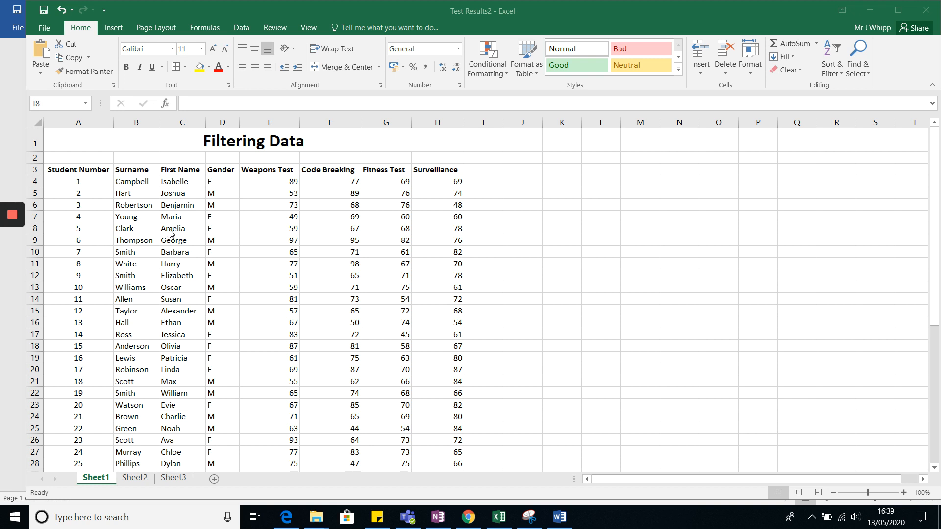
Turn on filtering for the header row A3:H3, from Student Number to Surveillance
left_click(70, 168)
left_click(79, 170)
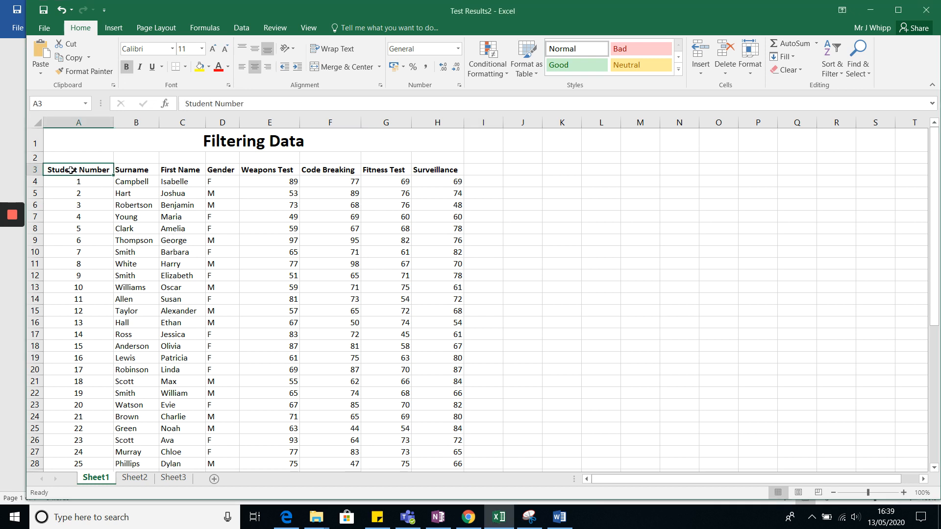
left_click_drag(81, 170, 430, 169)
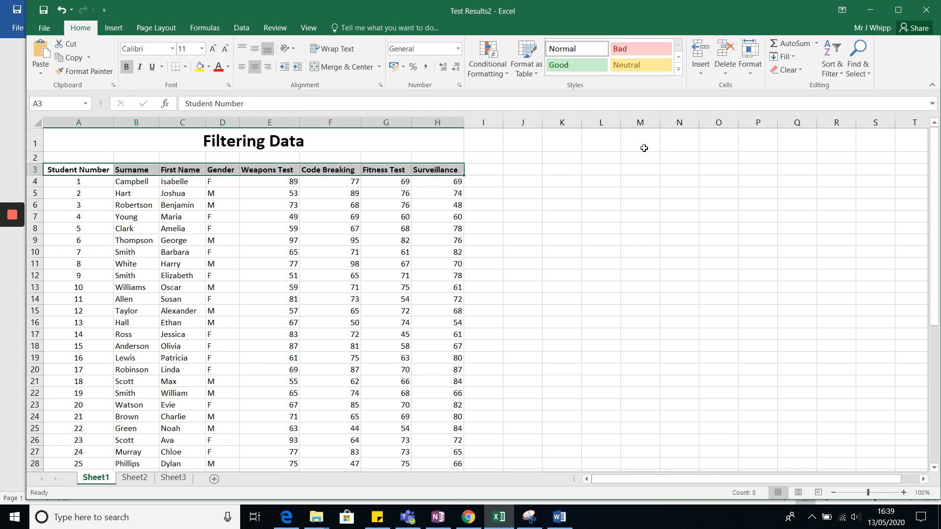
left_click(838, 72)
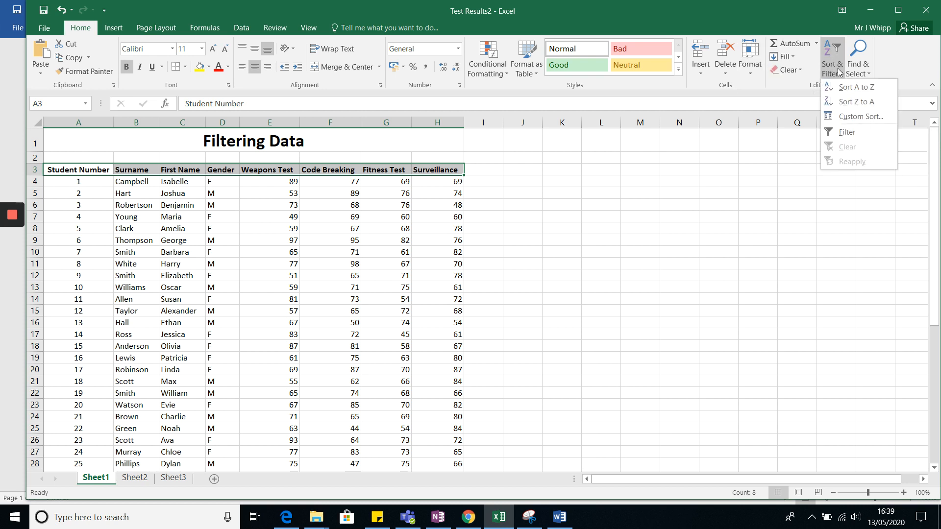
left_click(847, 133)
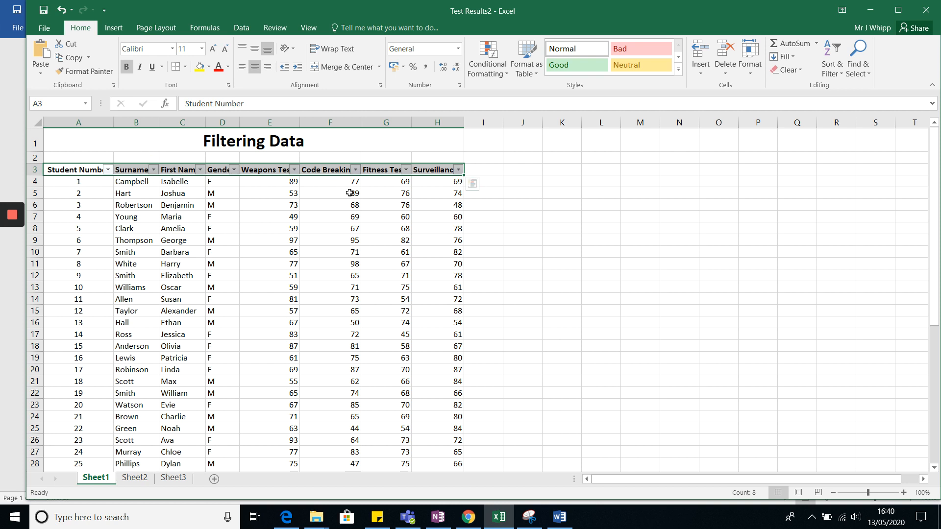
mouse_move(11, 251)
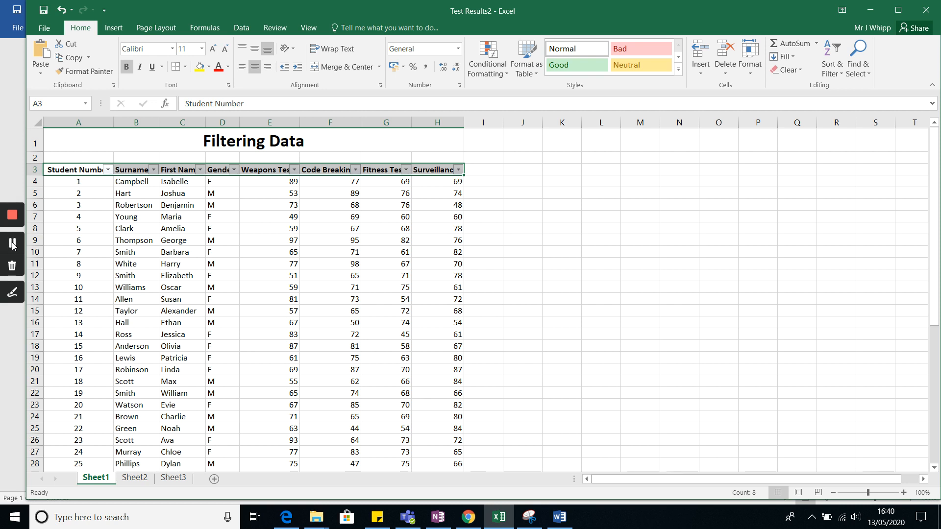
left_click(12, 243)
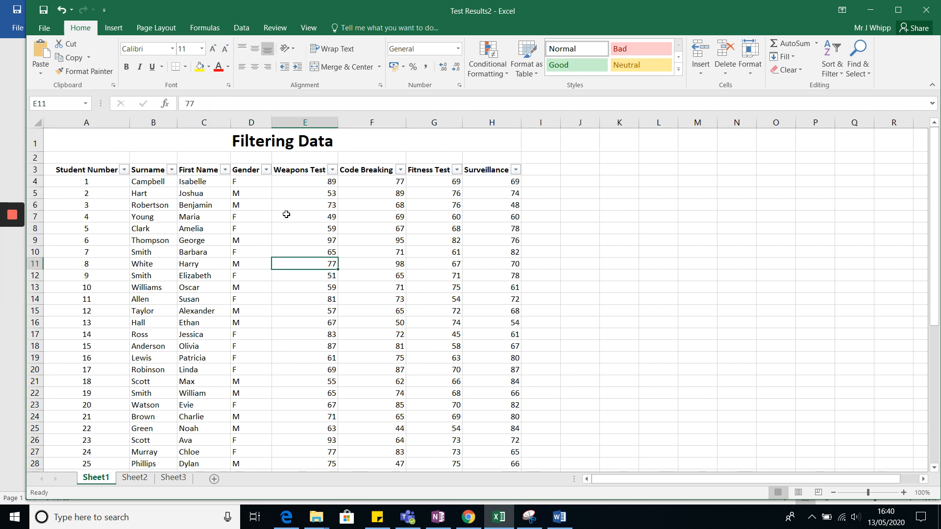
Filter the Gender column to show only the F records and review the filtered list
left_click(267, 171)
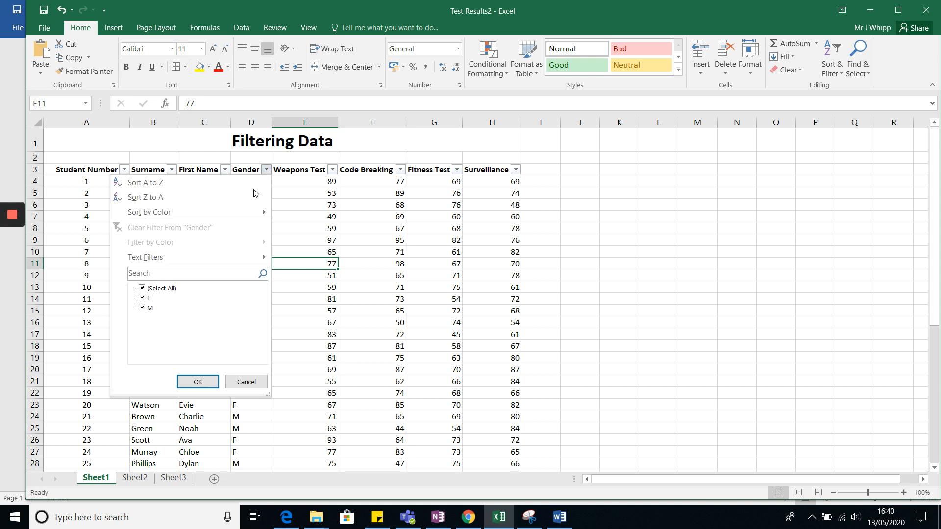
left_click(143, 288)
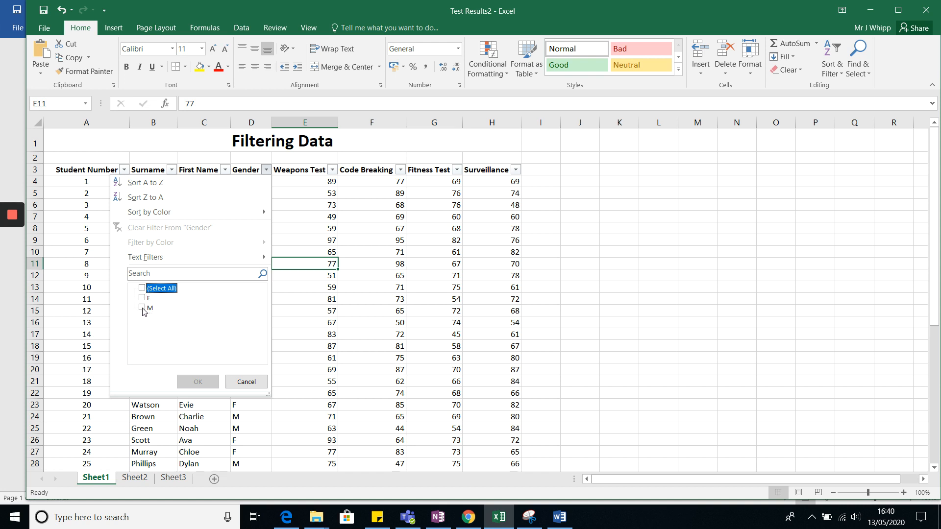
left_click(143, 298)
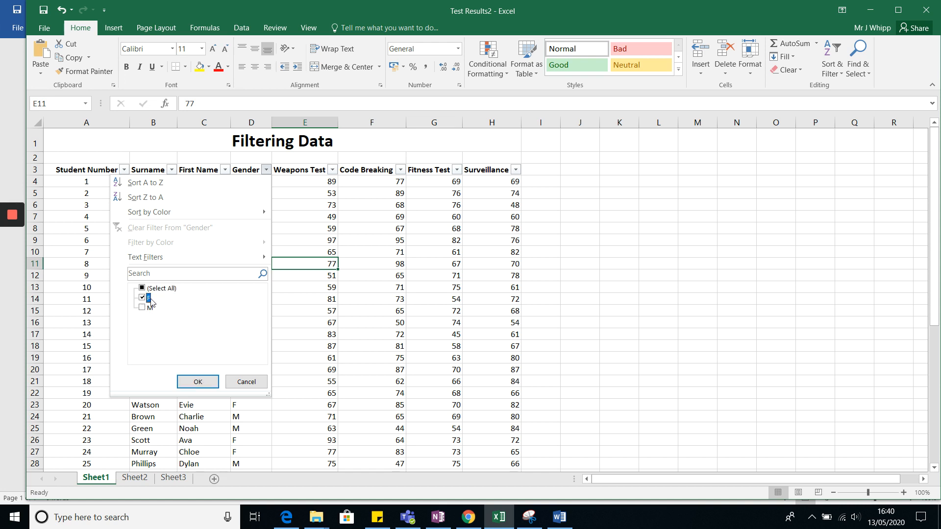
left_click(198, 382)
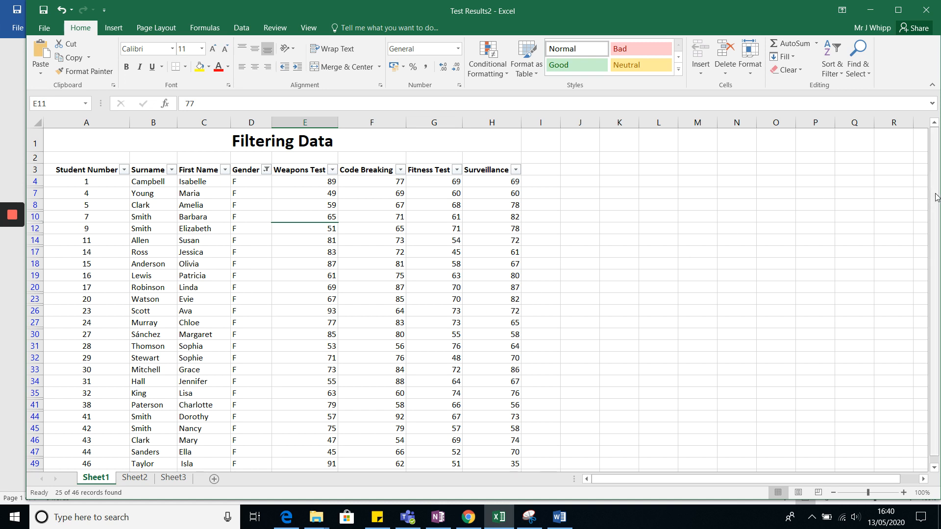
left_click_drag(935, 197, 936, 202)
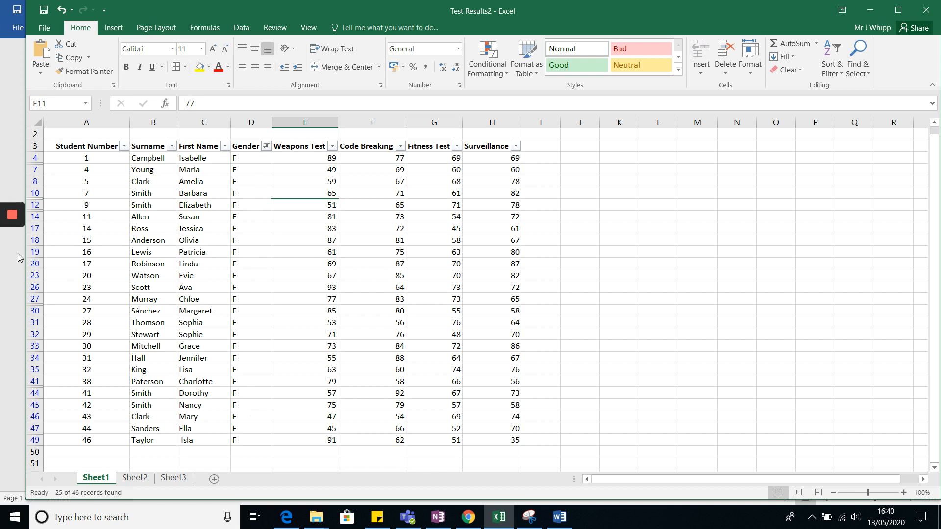
mouse_move(13, 244)
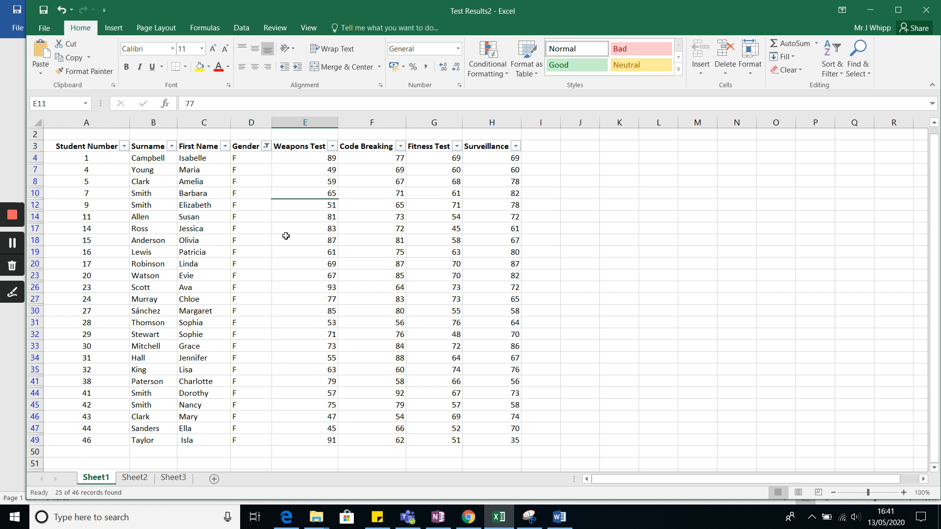
Reselect all values in the Gender filter to show every student
left_click(266, 146)
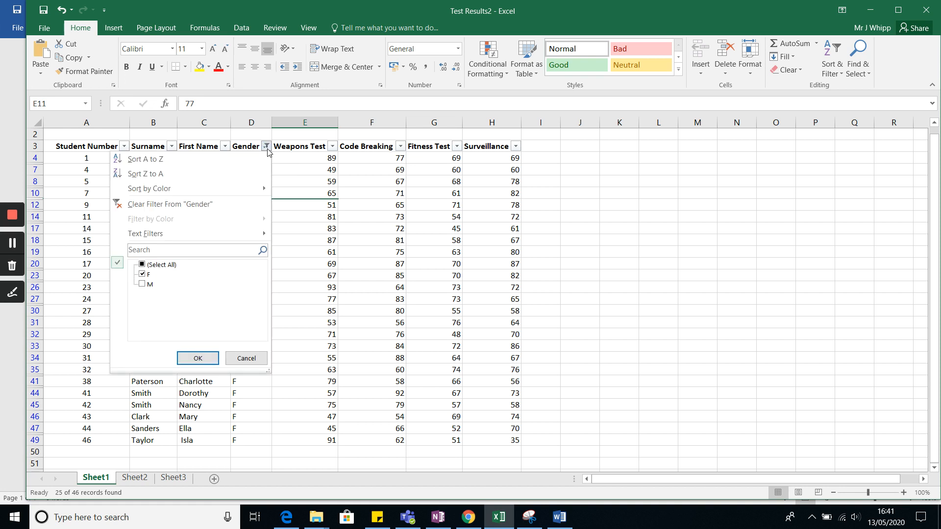
left_click(162, 265)
left_click(199, 356)
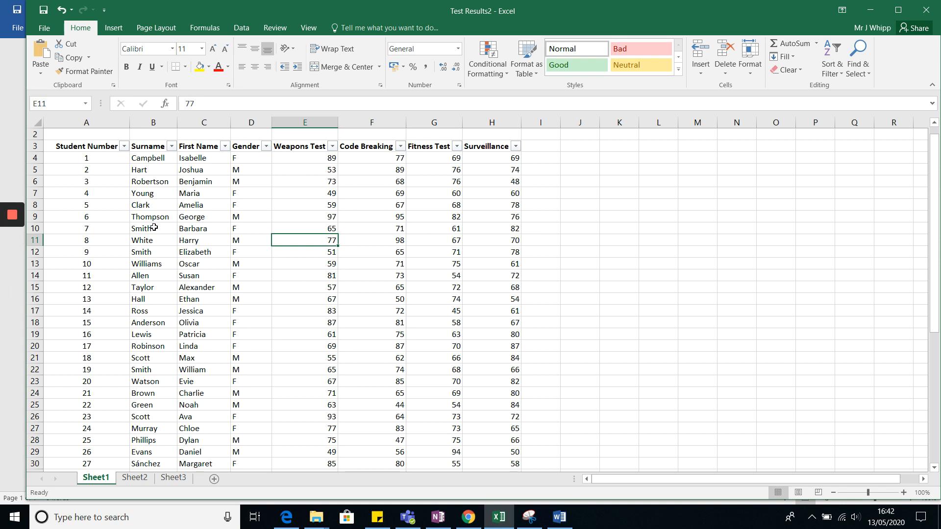
left_click(125, 146)
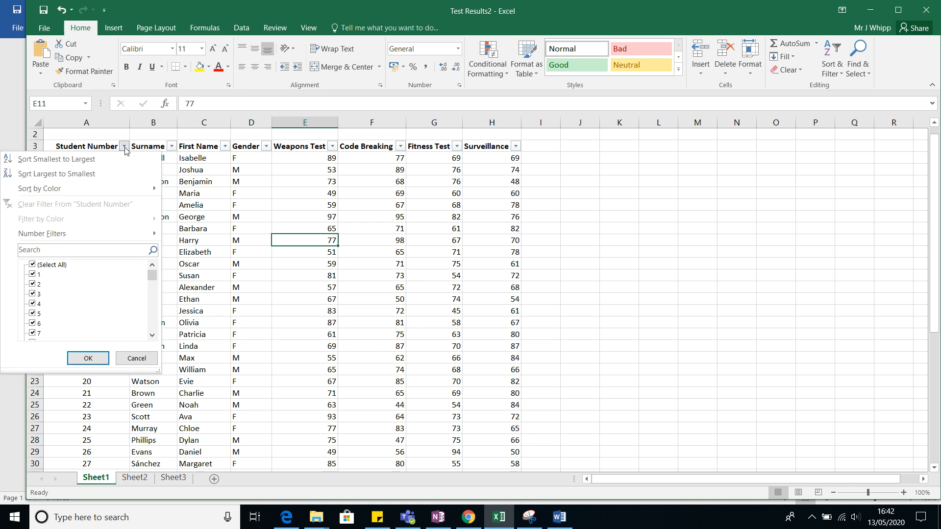
left_click(125, 148)
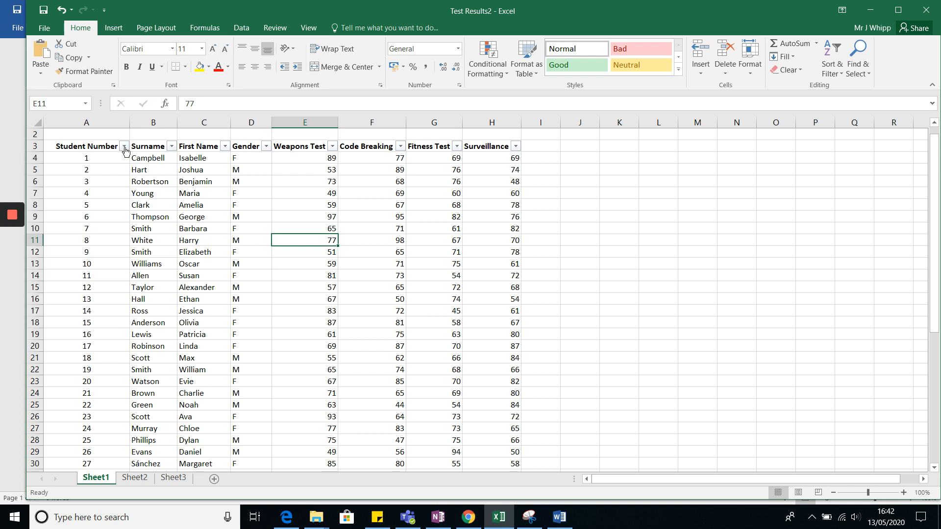
left_click(172, 147)
left_click(172, 148)
left_click(226, 147)
left_click(226, 147)
Filter the Gender column to show only the M records
left_click(266, 146)
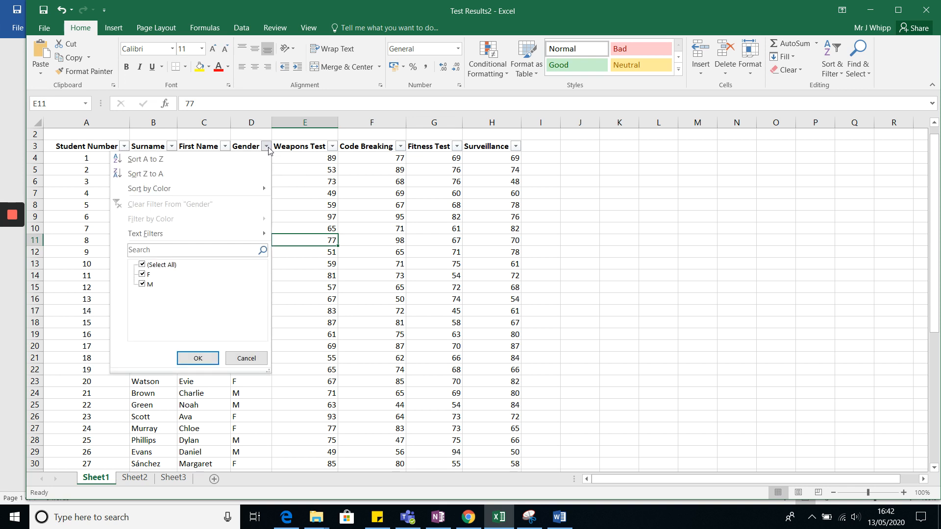
left_click(156, 266)
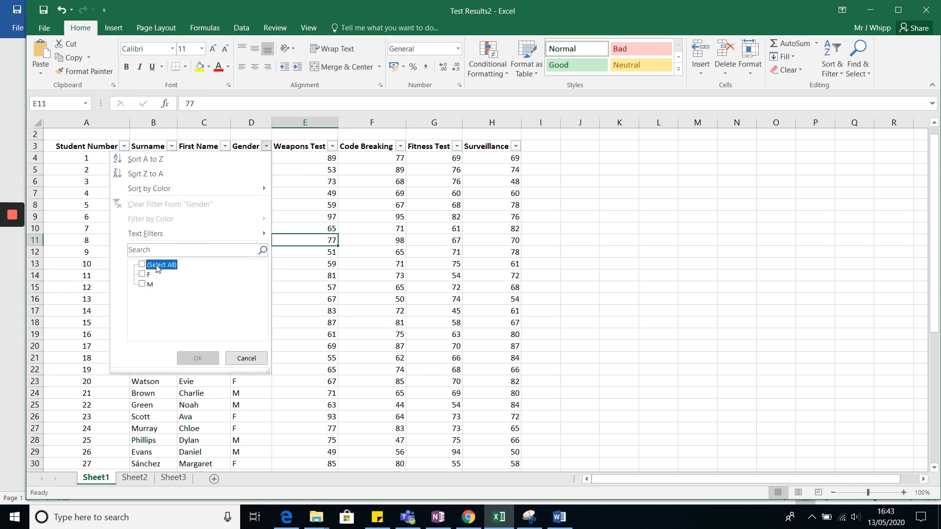
left_click(142, 285)
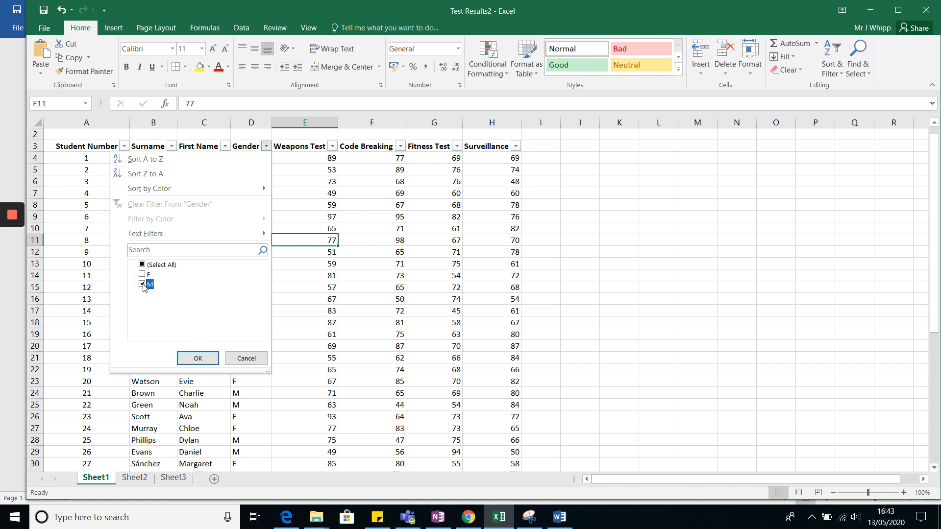
left_click(202, 359)
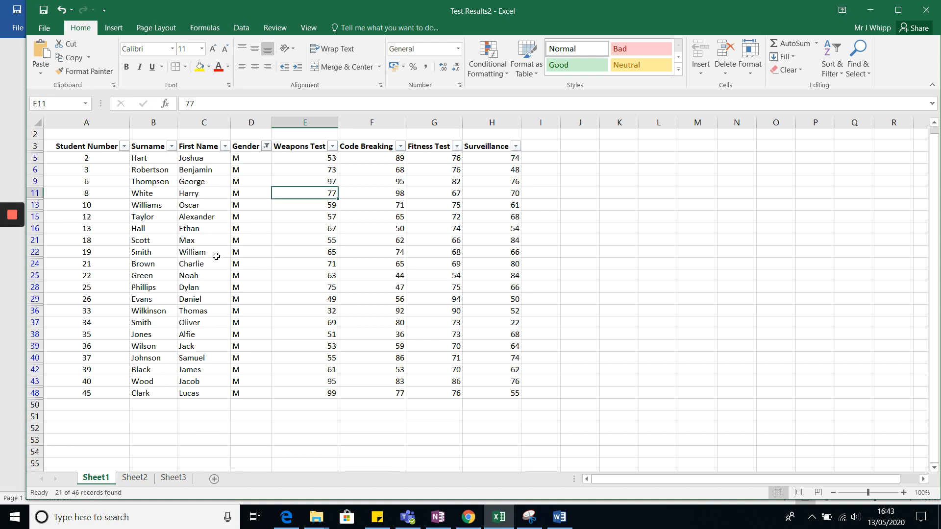
Narrow the male student list further by filtering the Surname column to a single chosen surname
left_click(172, 147)
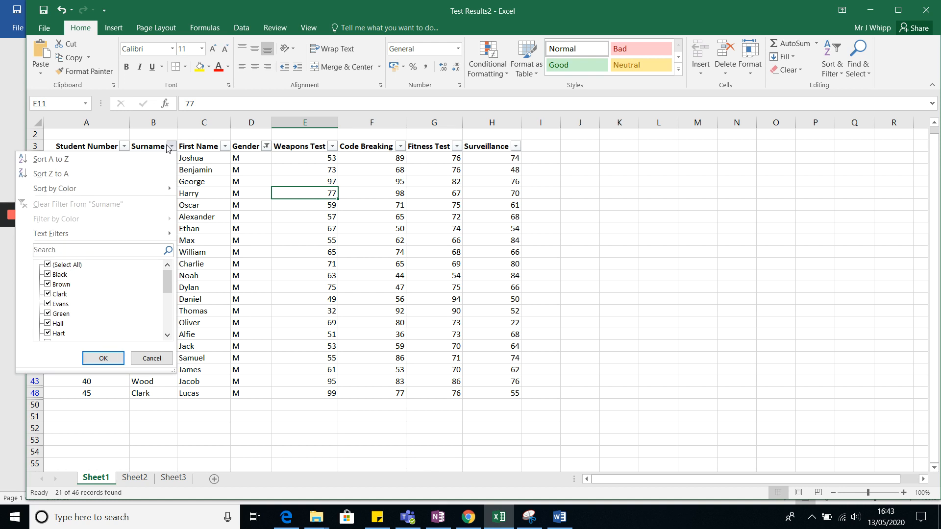
left_click(69, 265)
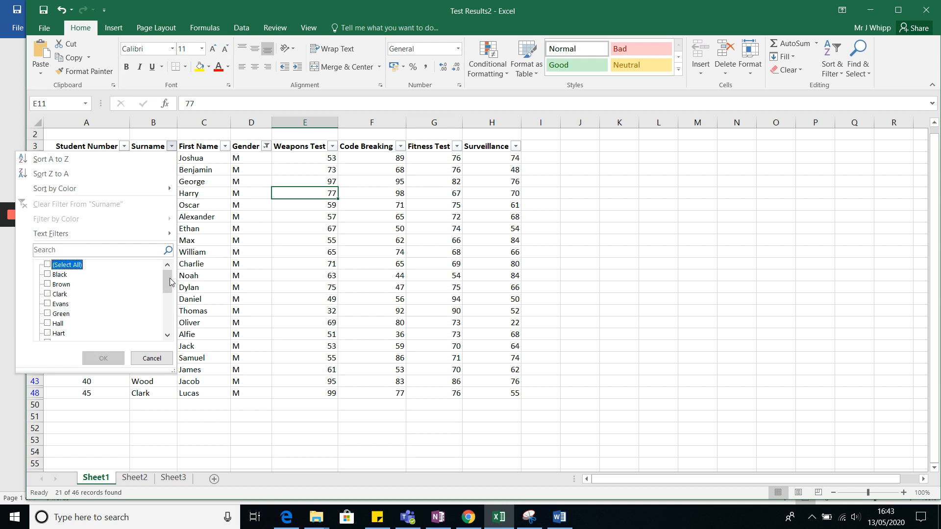
left_click_drag(170, 280, 170, 305)
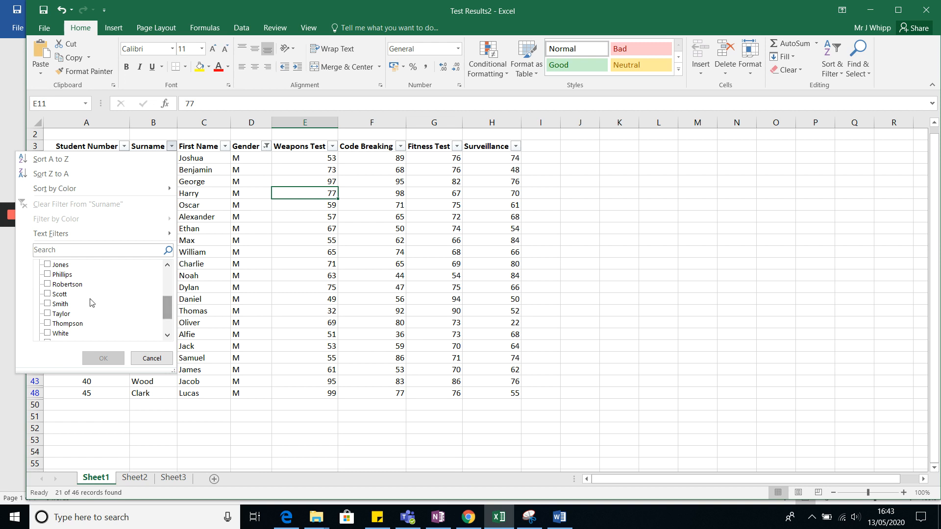
left_click(48, 305)
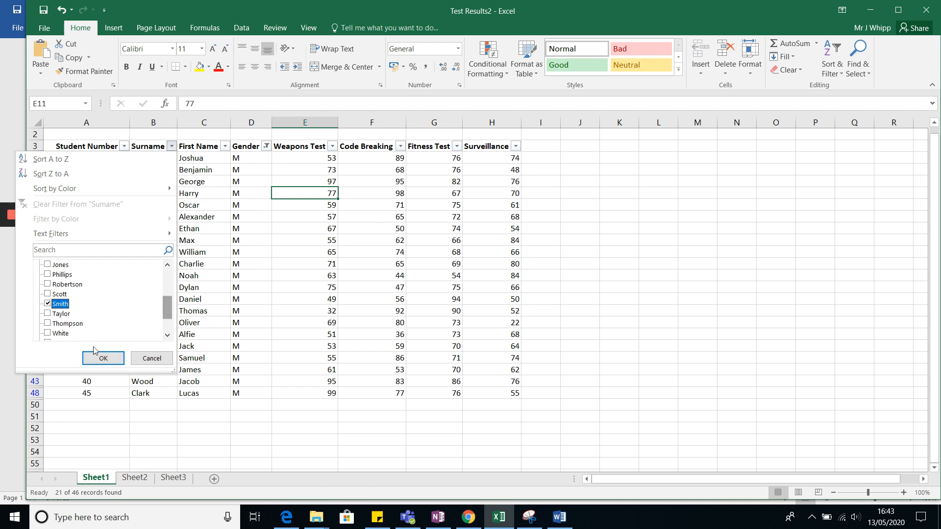
left_click(103, 359)
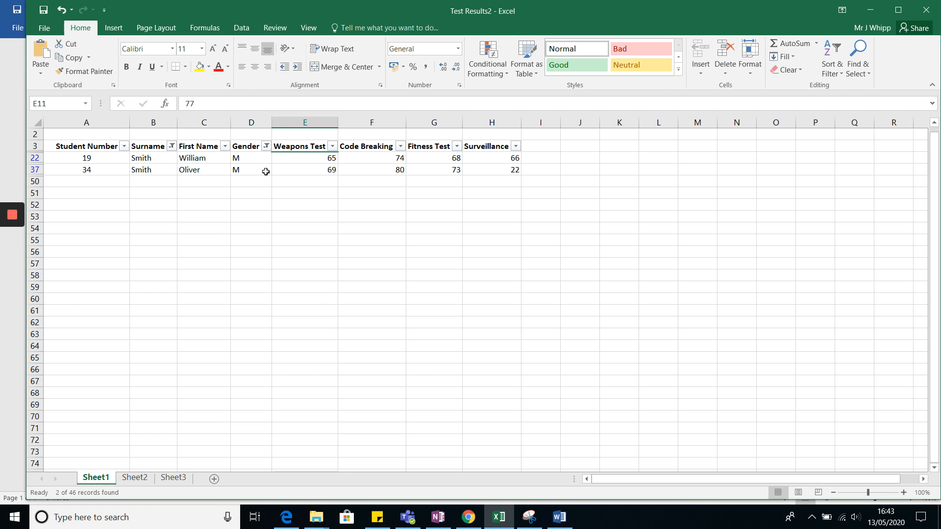
Clear the Surname and Gender filters together, keeping the filter controls on the header row
mouse_move(11, 225)
left_click(838, 76)
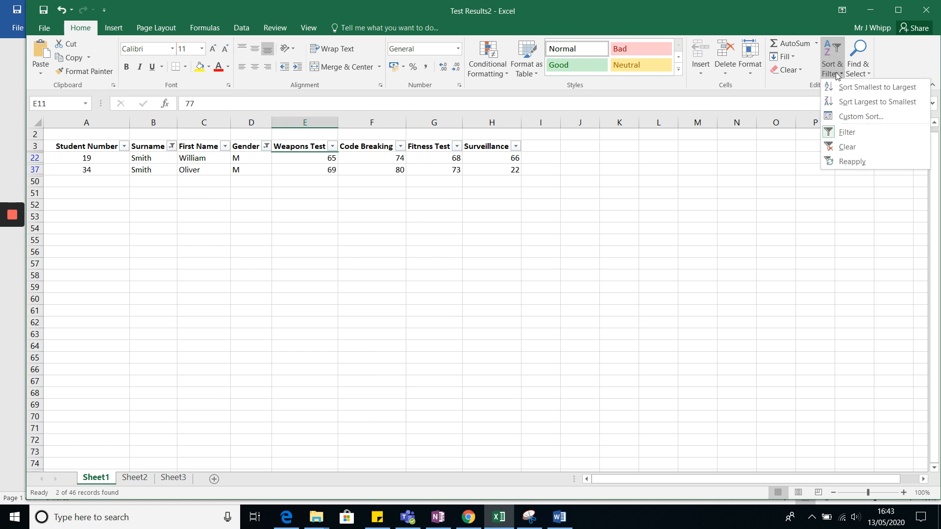
left_click(837, 147)
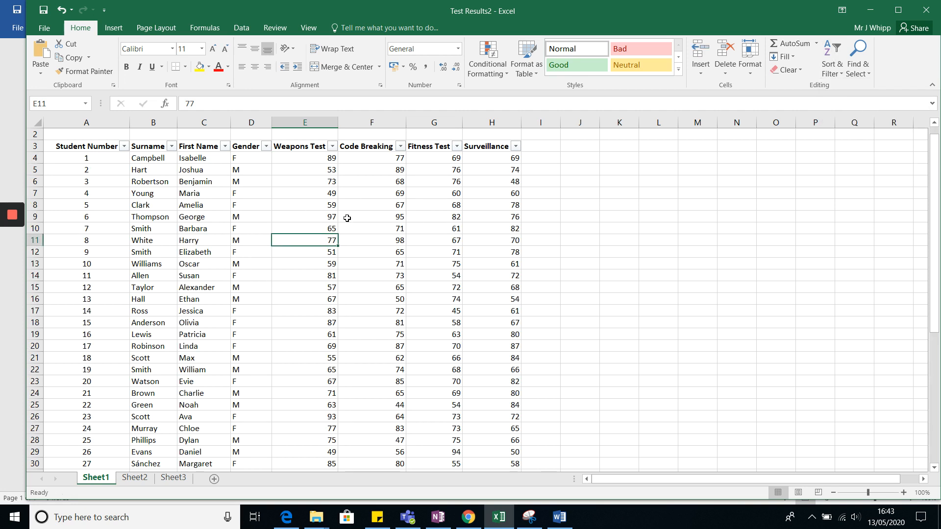
left_click(839, 73)
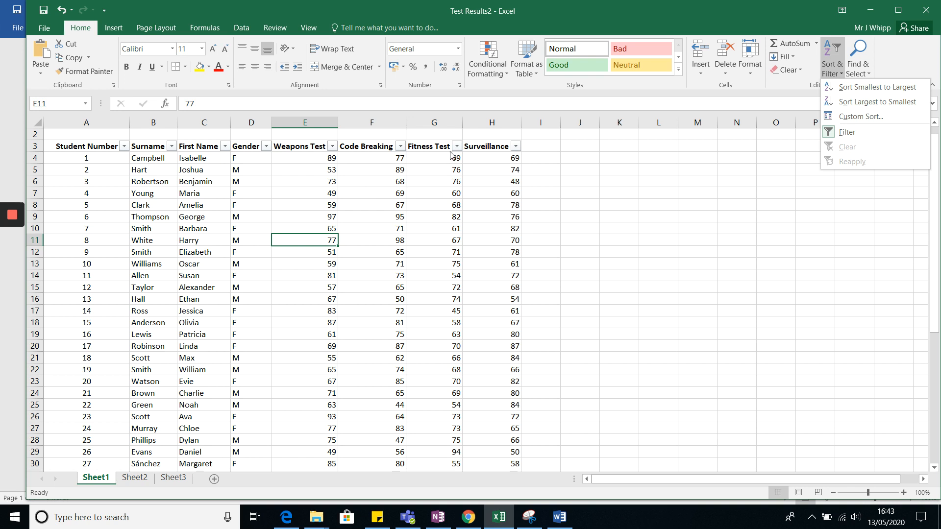
left_click(14, 248)
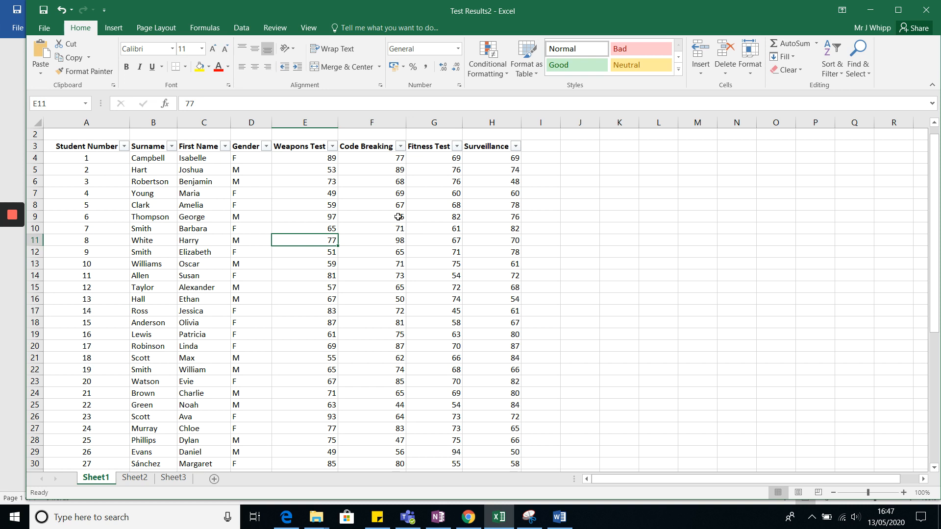
Apply a number filter to the Code Breaking column to show only scores greater than 60
left_click(401, 147)
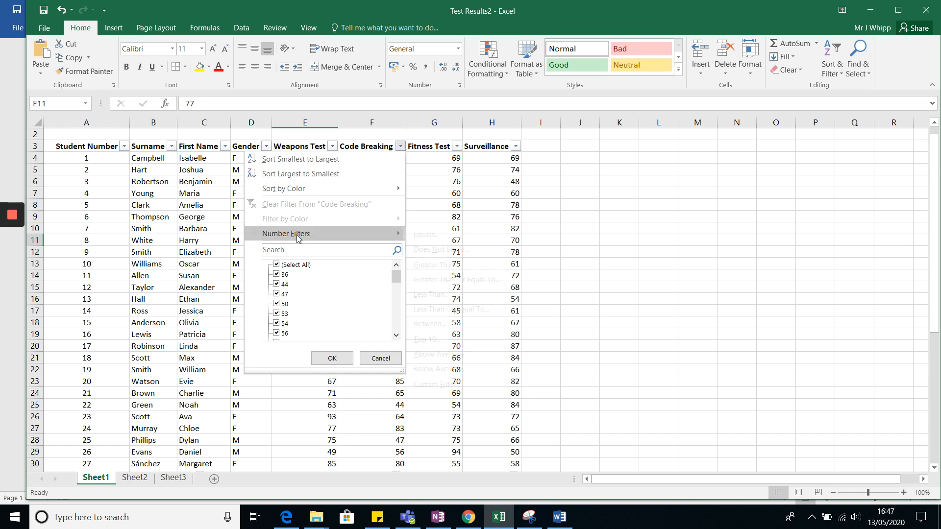
mouse_move(303, 237)
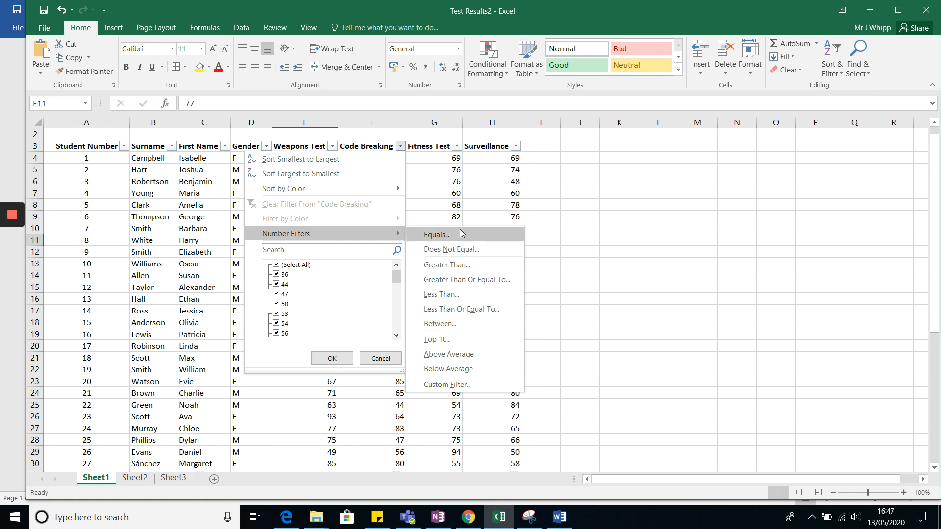
left_click(471, 266)
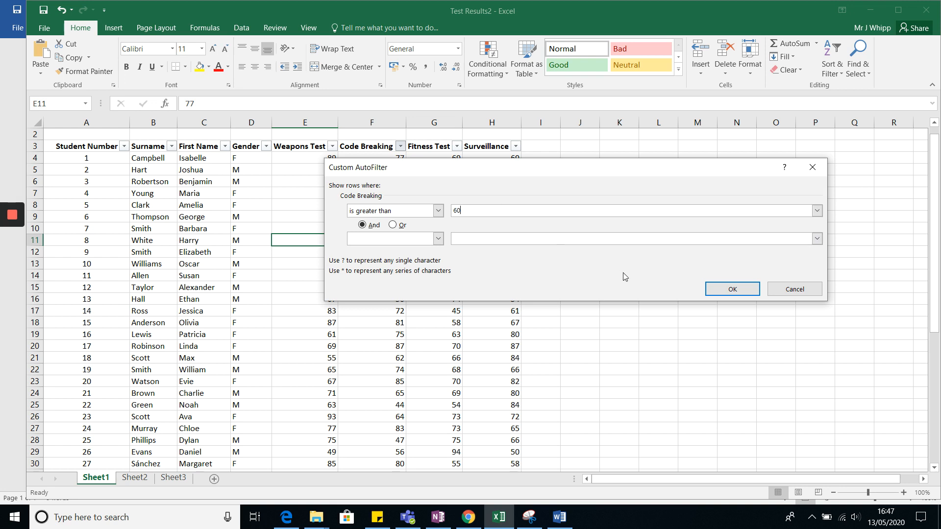
left_click(724, 292)
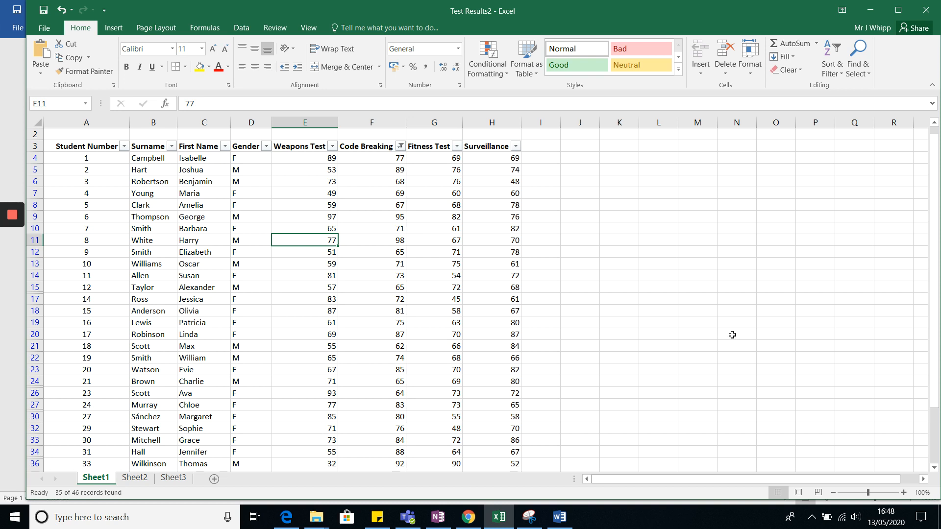
left_click_drag(933, 252, 914, 224)
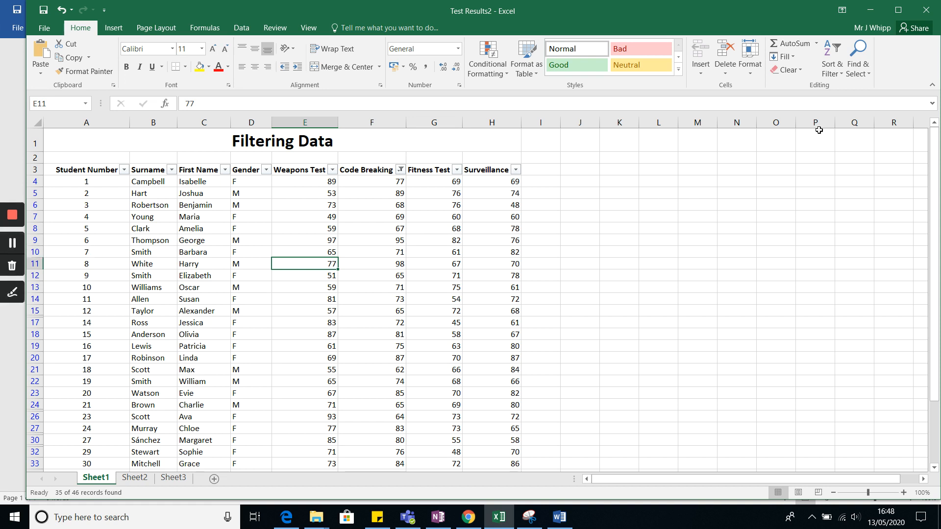
Clear the Code Breaking filter and apply a text filter showing only surnames that begin with R
left_click(838, 71)
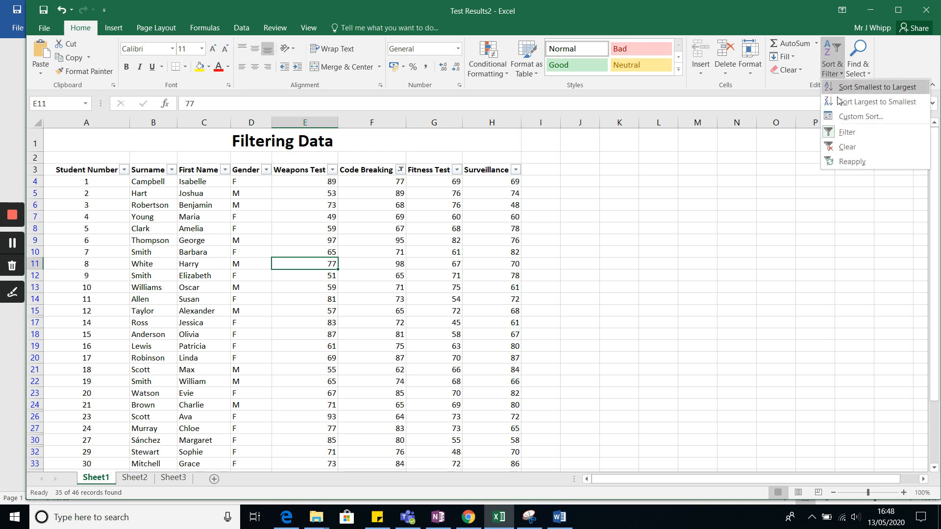
left_click(845, 147)
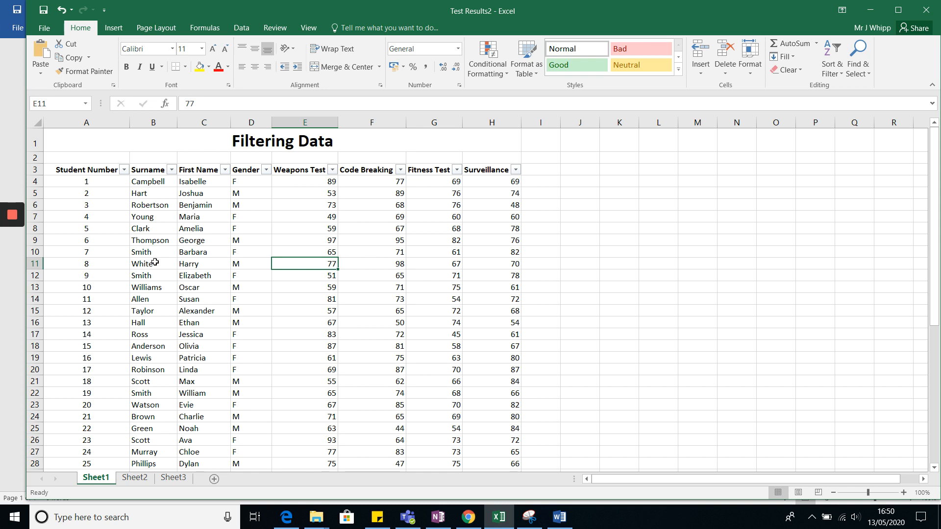
left_click(173, 171)
mouse_move(37, 261)
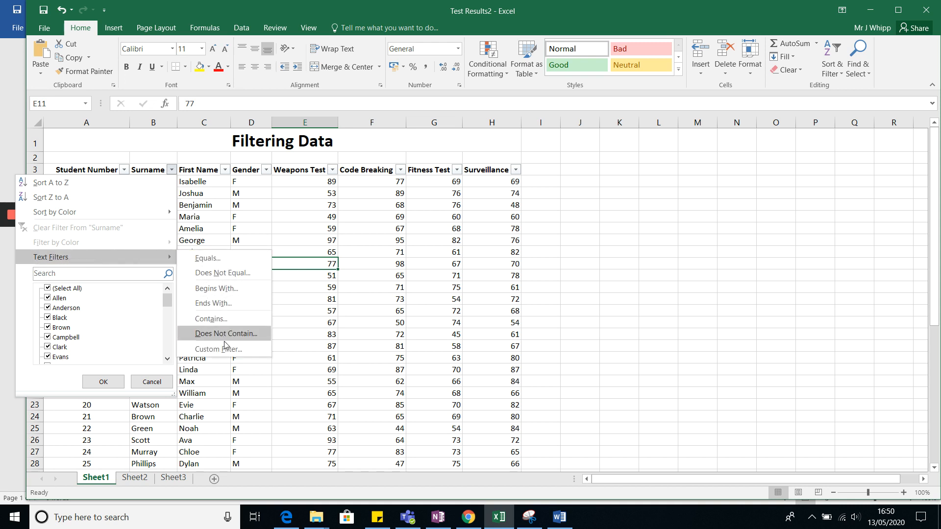
left_click(246, 288)
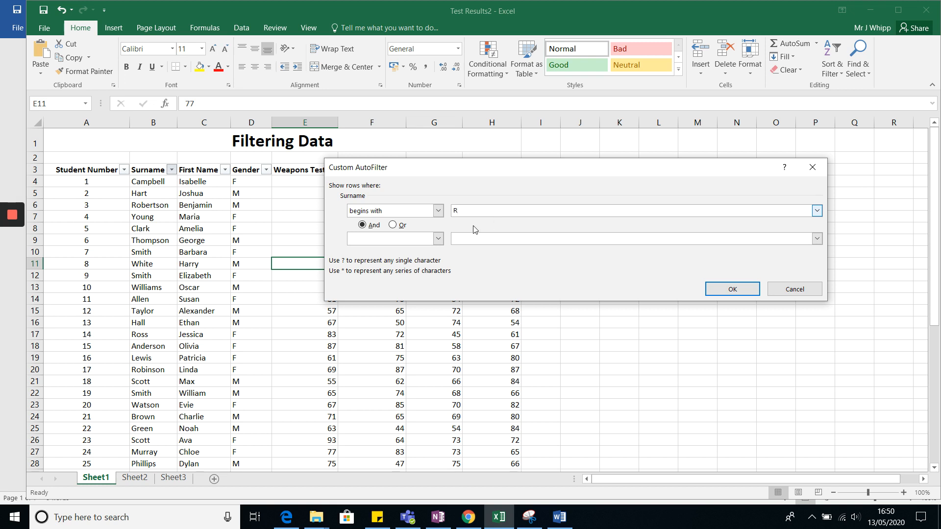
left_click(722, 294)
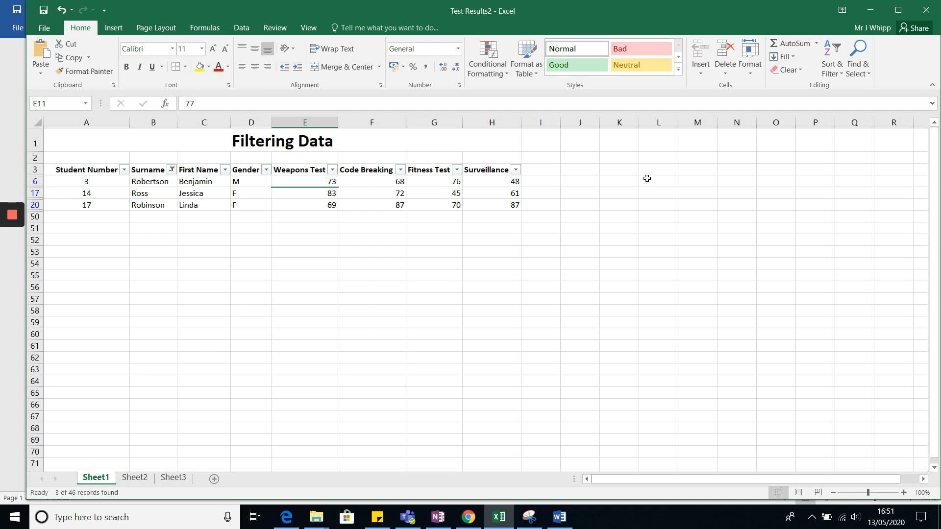
Clear the Surname filter and filter the Weapons Test column by searching for the score 51
left_click(839, 76)
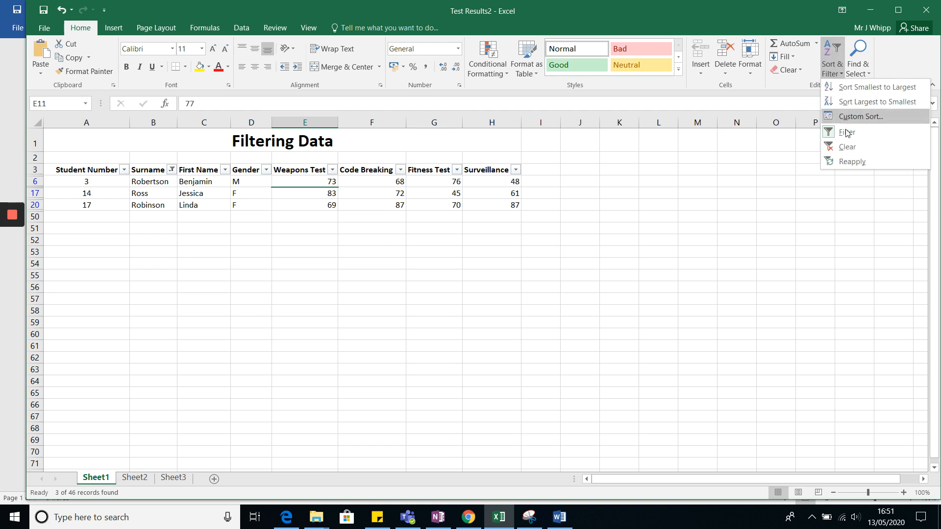
left_click(847, 147)
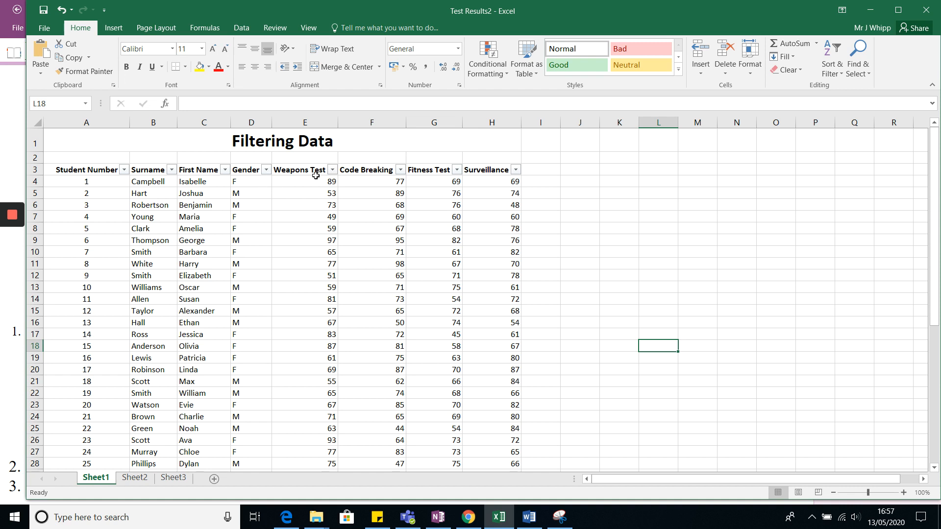
left_click(332, 170)
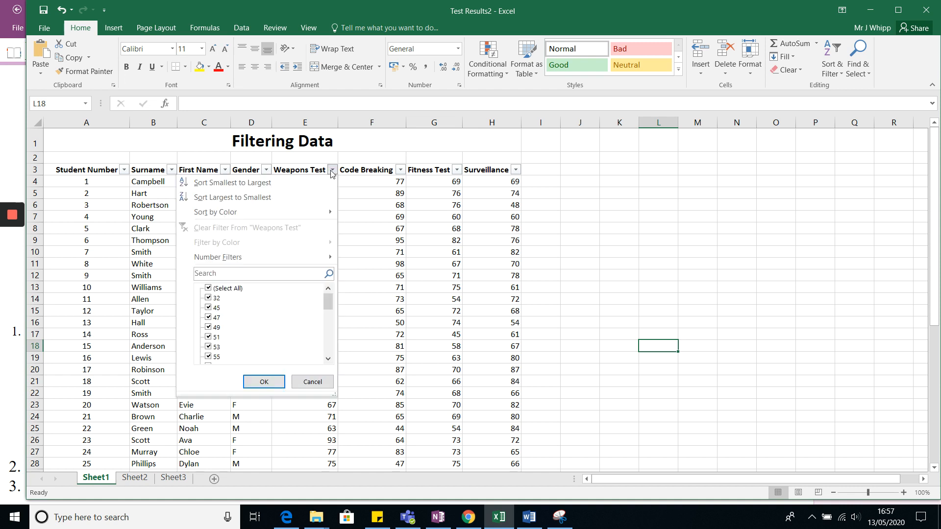
left_click(223, 273)
type("50")
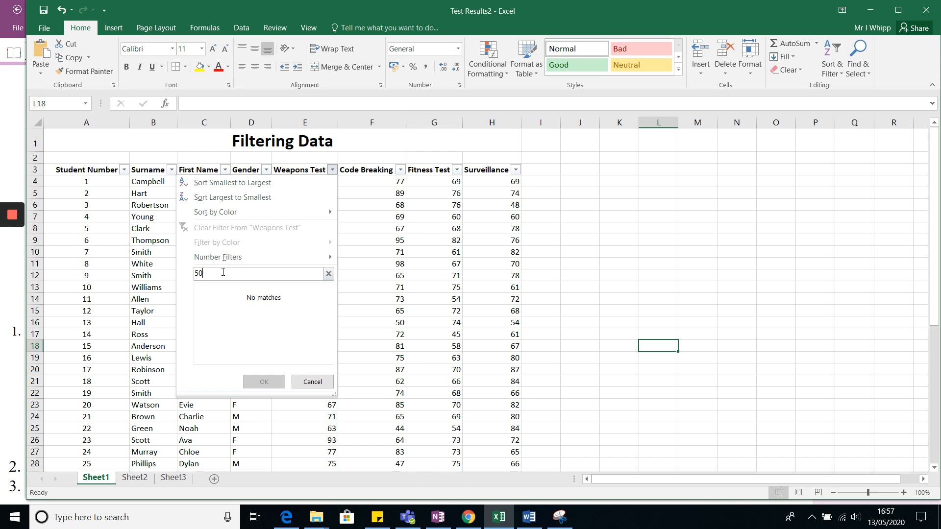
key("BackSpace")
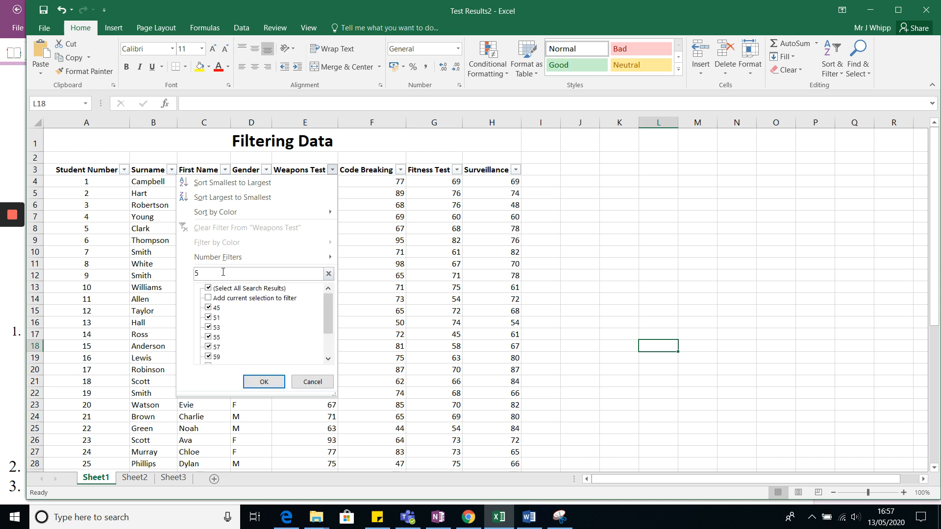
type("1")
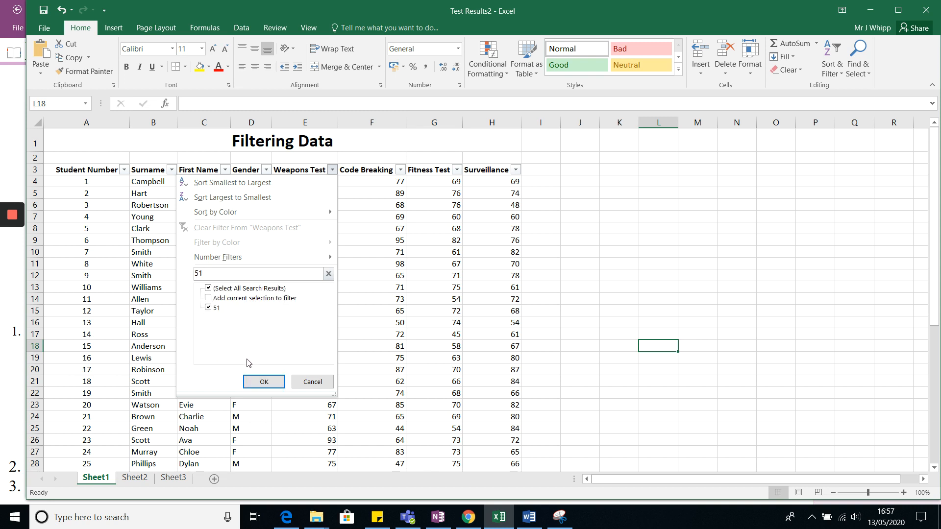
left_click(265, 382)
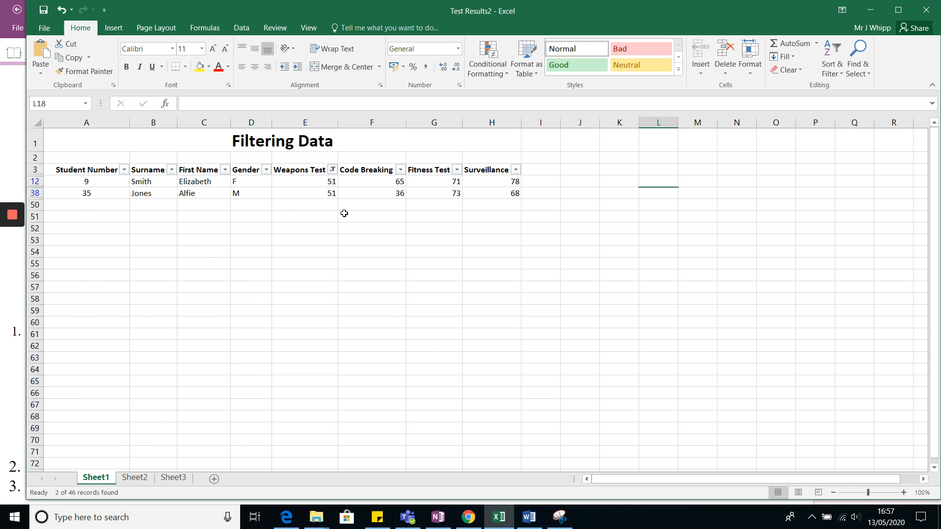
Clear the filter from the Weapons Test column only, using that column's own filter options
left_click(333, 170)
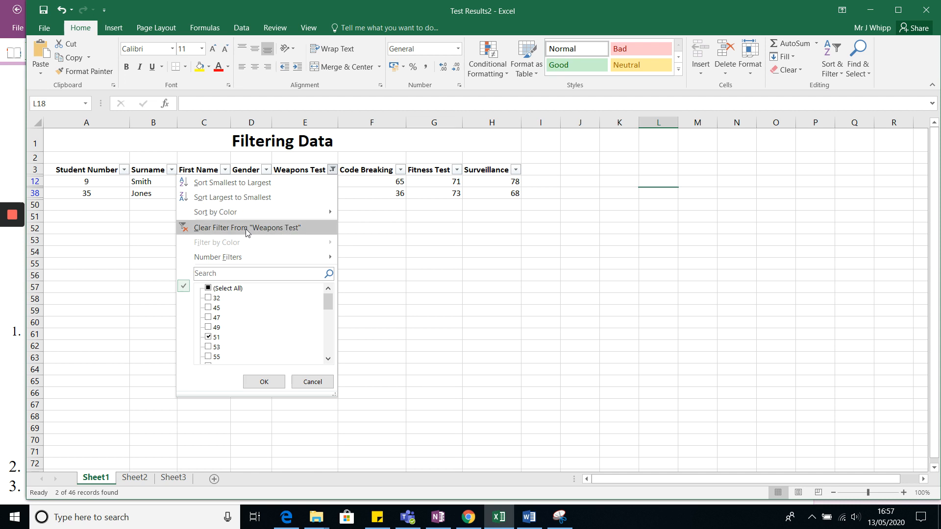
left_click(290, 226)
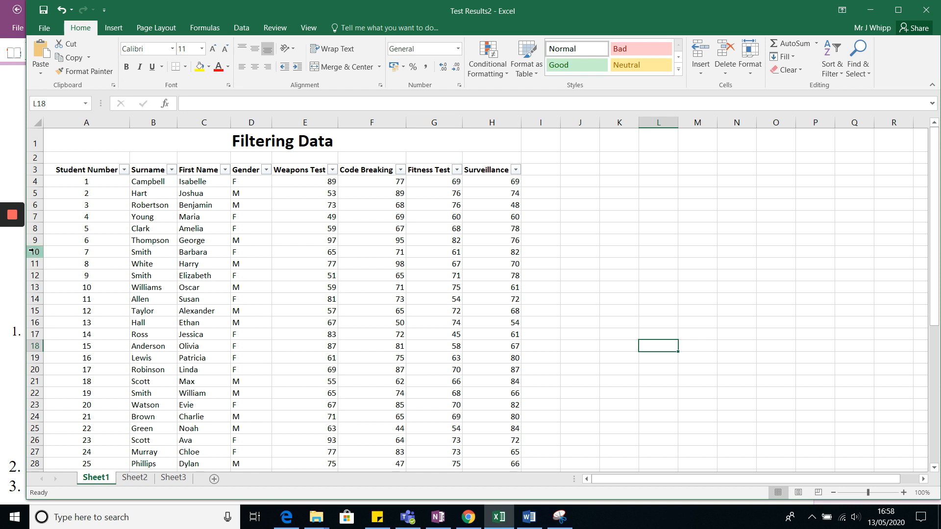
mouse_move(14, 253)
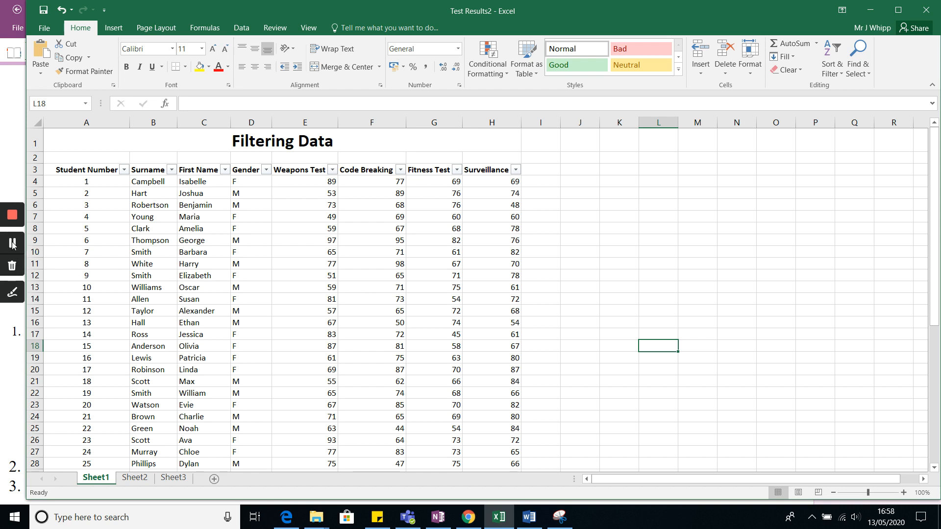